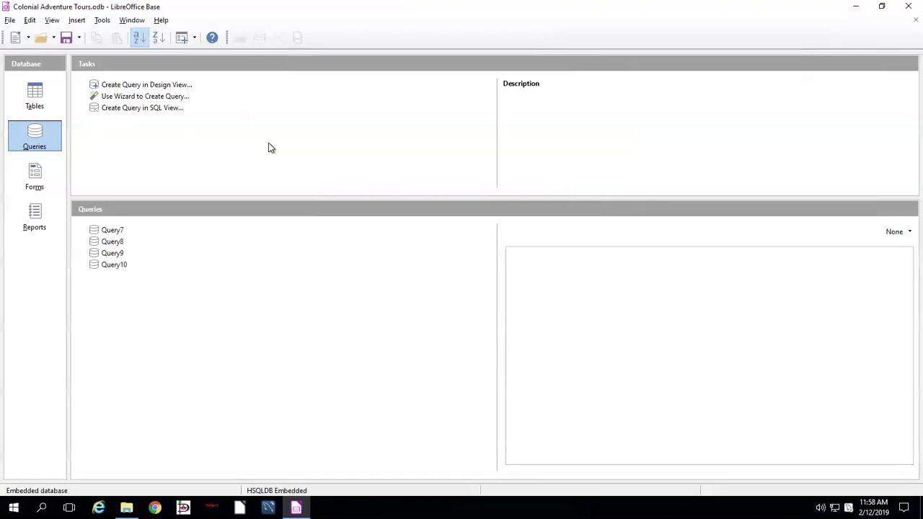
Create a new query in Design View, bringing up the Add Table or Query dialog
click(178, 85)
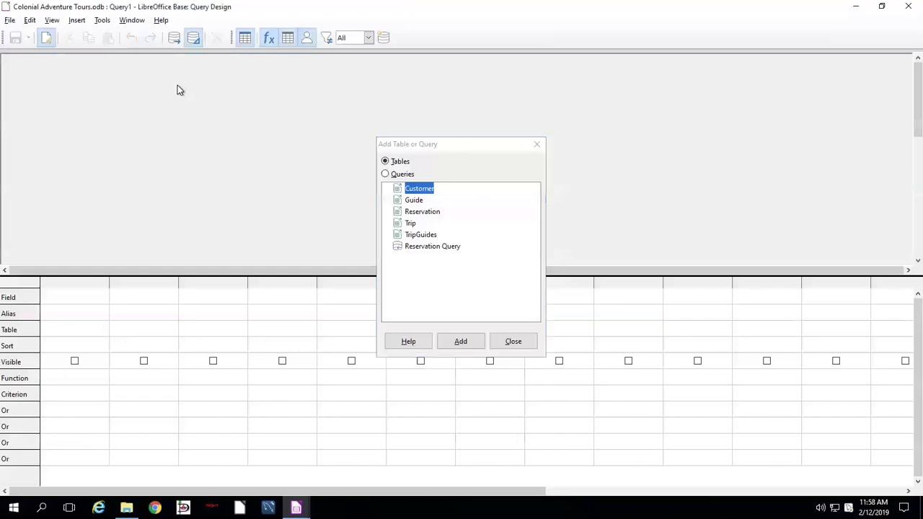
Add the Trip table to Query1 and enlarge its box to show every field, Distance through Type
double_click(410, 225)
click(527, 344)
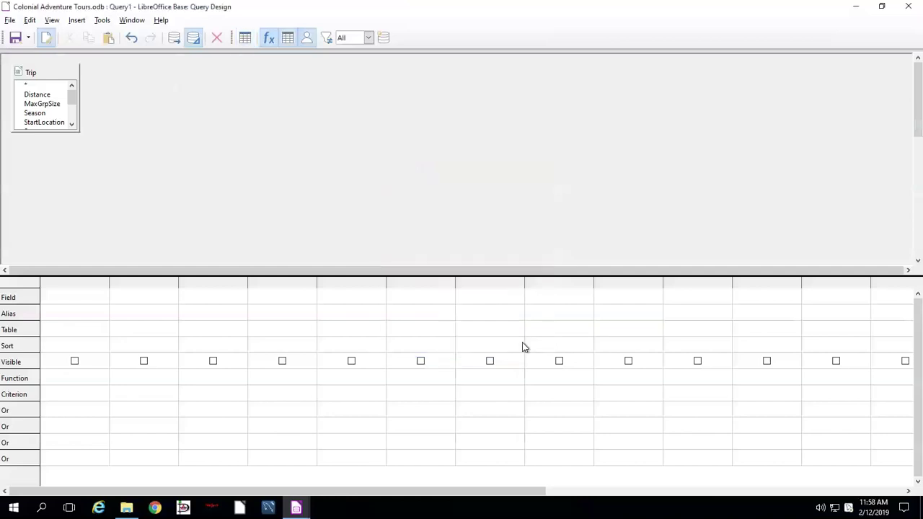
drag(62, 133, 74, 212)
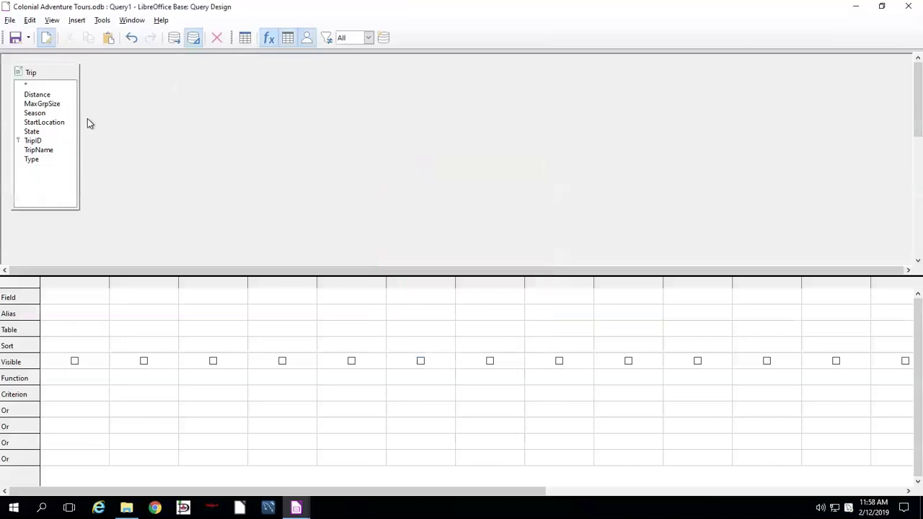
Place Trip's State and TripID fields in the first two columns of the query grid
double_click(41, 134)
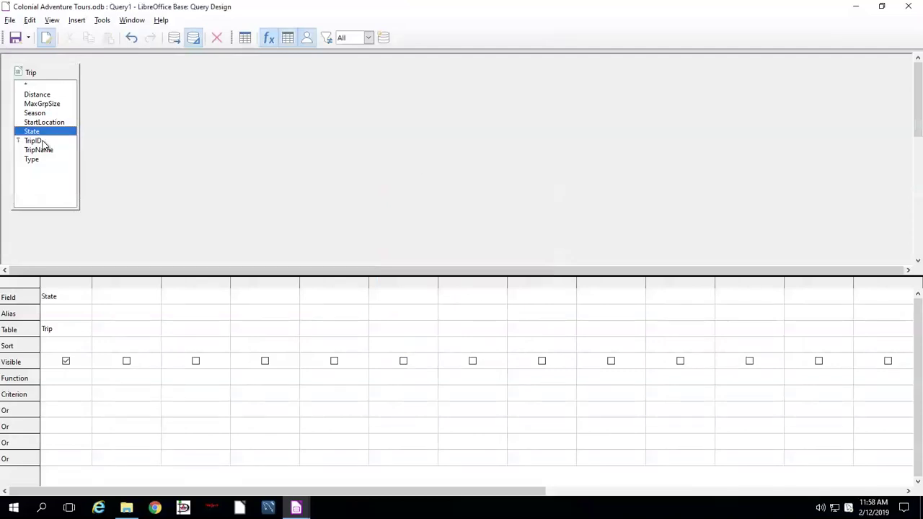
double_click(34, 141)
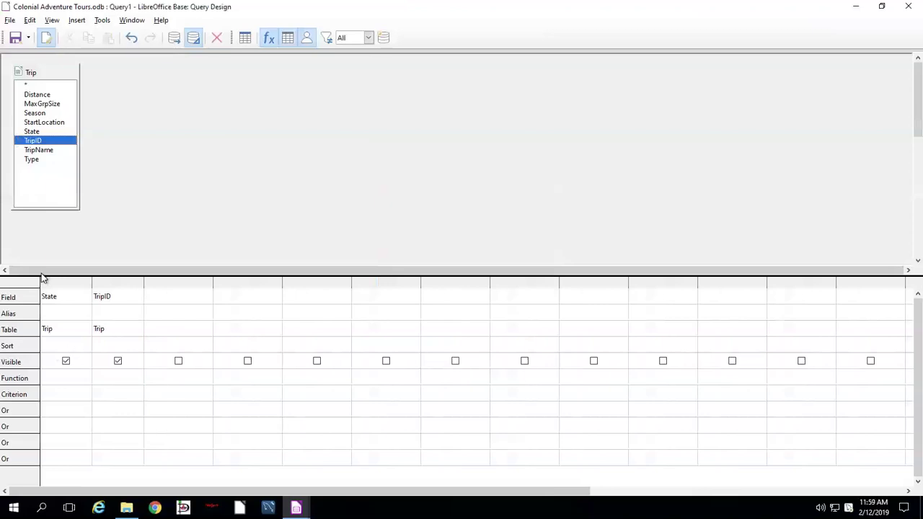
click(68, 377)
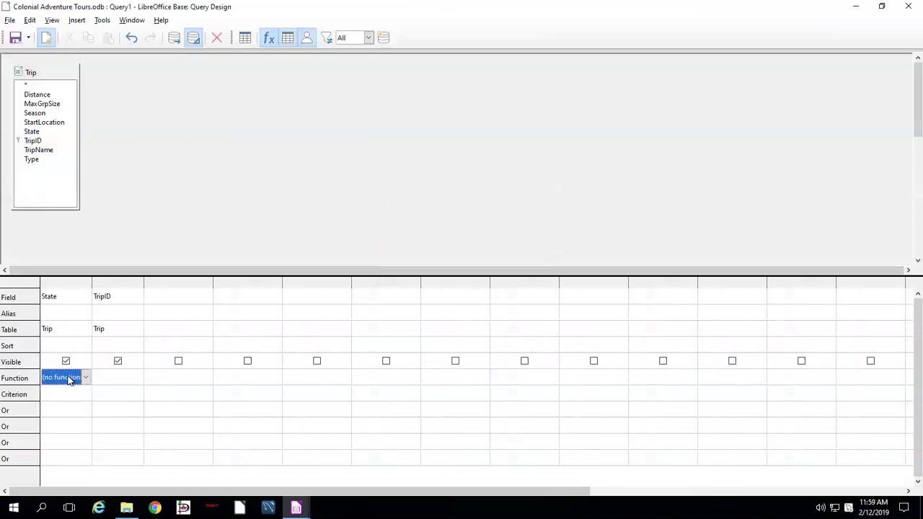
Set State's function to Group and TripID's to Count, then run the query
click(73, 375)
click(66, 366)
click(137, 378)
click(137, 378)
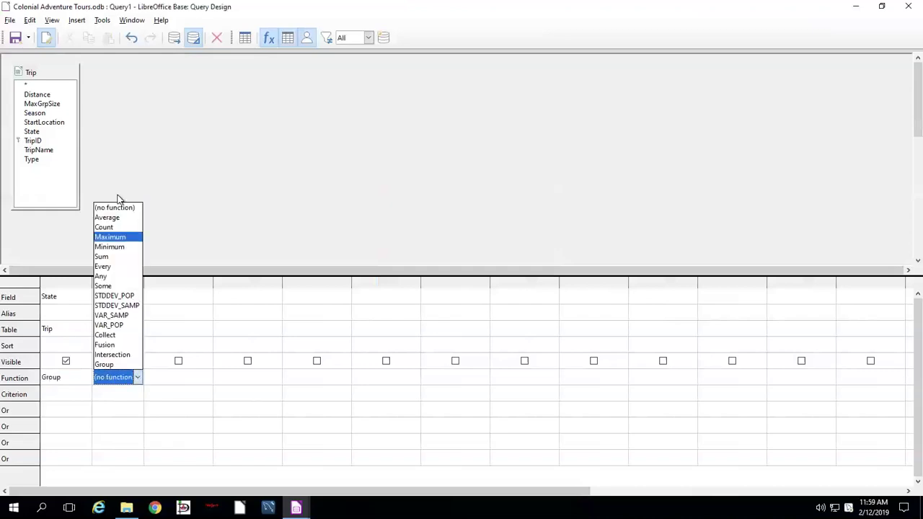
click(118, 226)
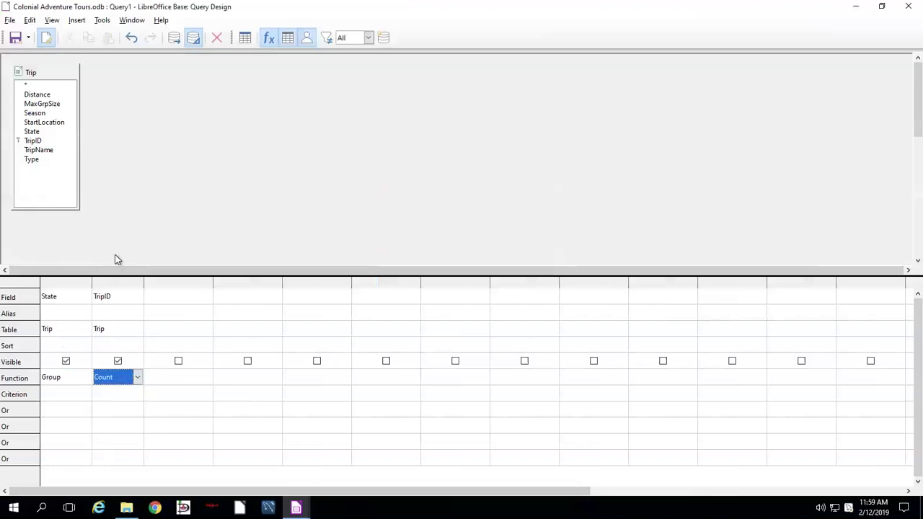
click(171, 40)
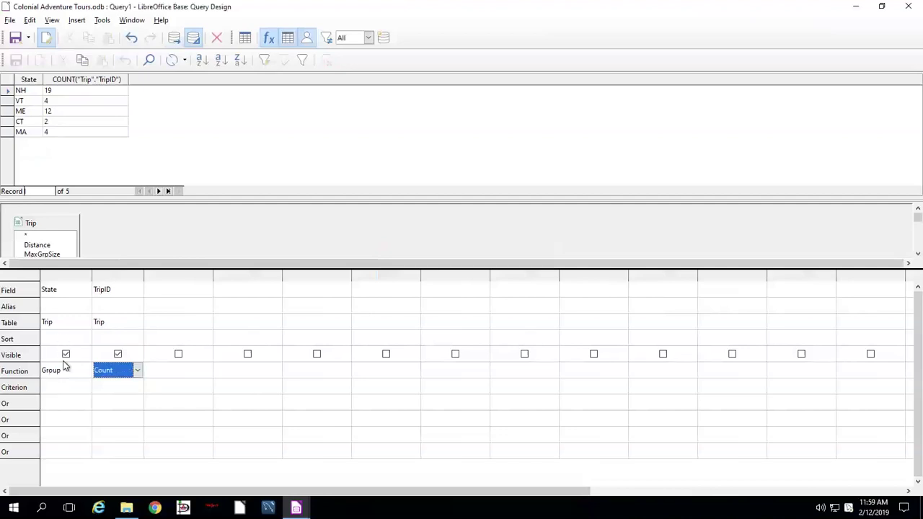
Sort State ascending and rerun, listing CT, MA, ME, NH, VT; then minimize Query Design
click(62, 337)
click(65, 338)
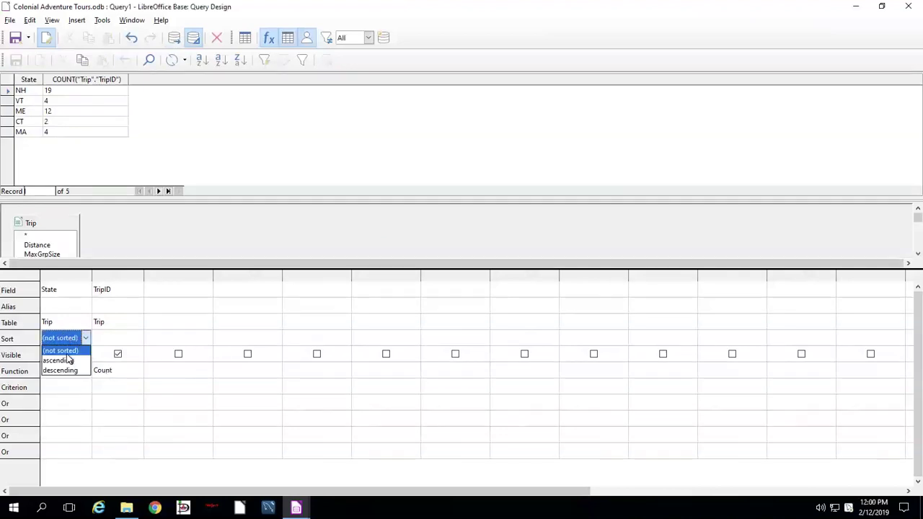
click(67, 360)
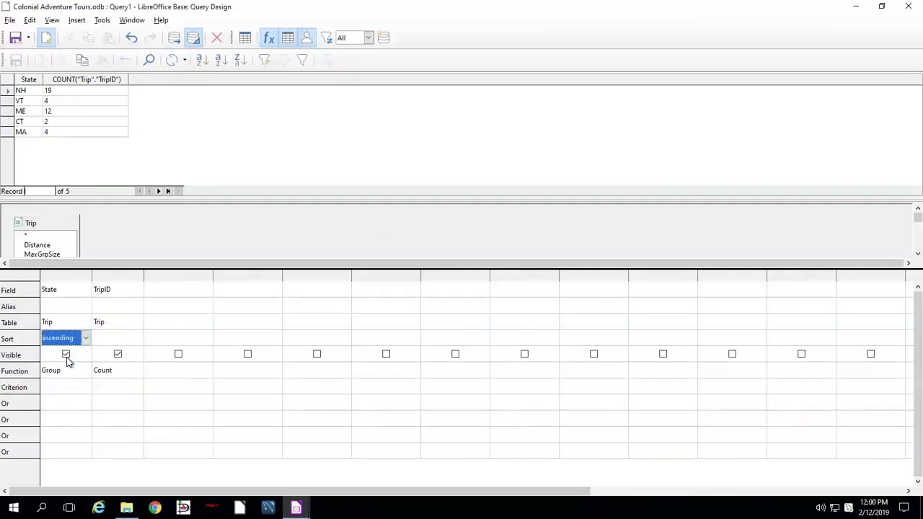
click(174, 41)
click(856, 8)
Open the Trip table from the Tables list, scroll through its 41 records, then close it
click(32, 105)
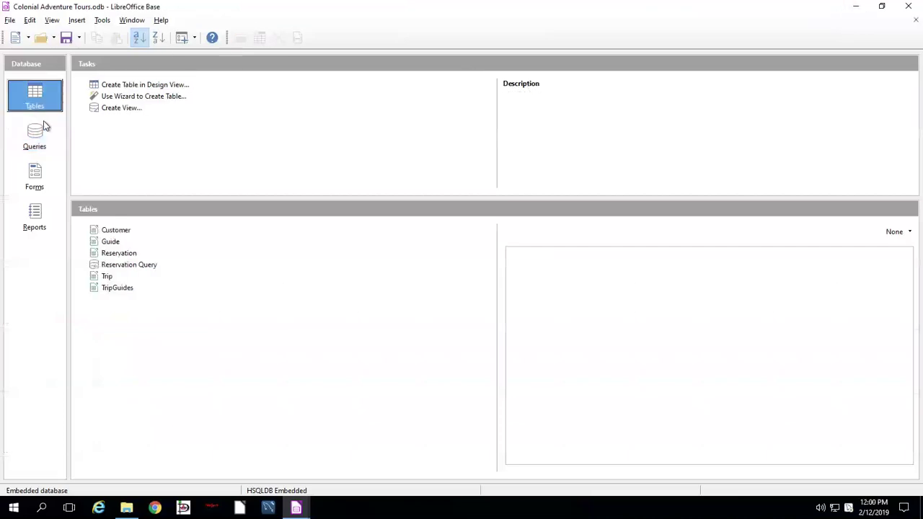
double_click(107, 276)
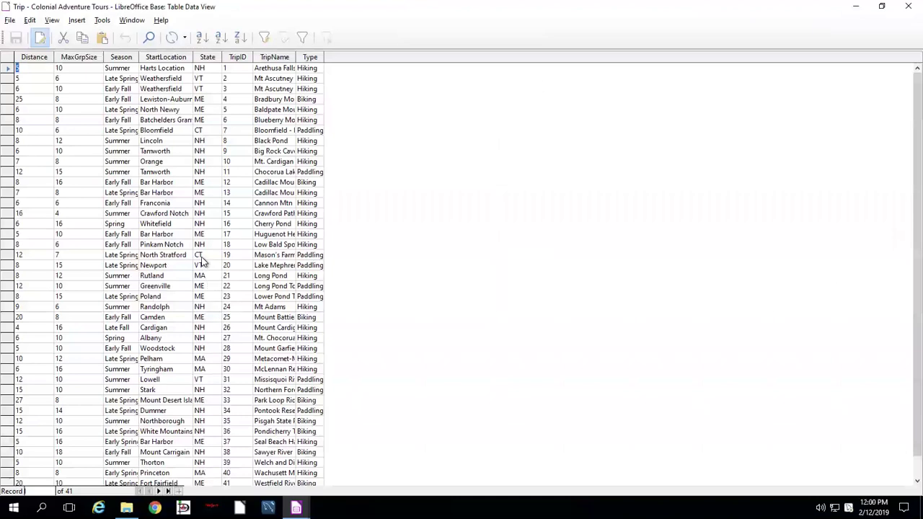
scroll(206, 264, down, 1)
scroll(206, 264, up, 1)
scroll(480, 198, down, 1)
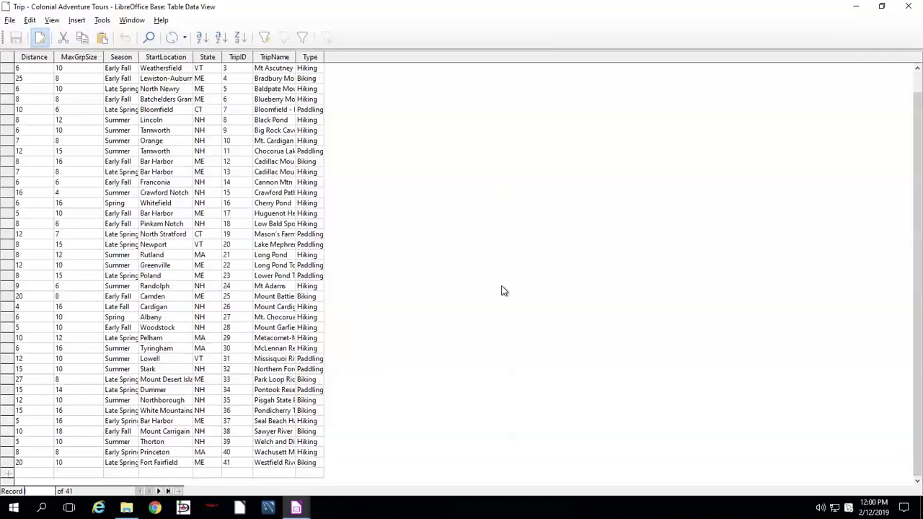
scroll(503, 290, up, 1)
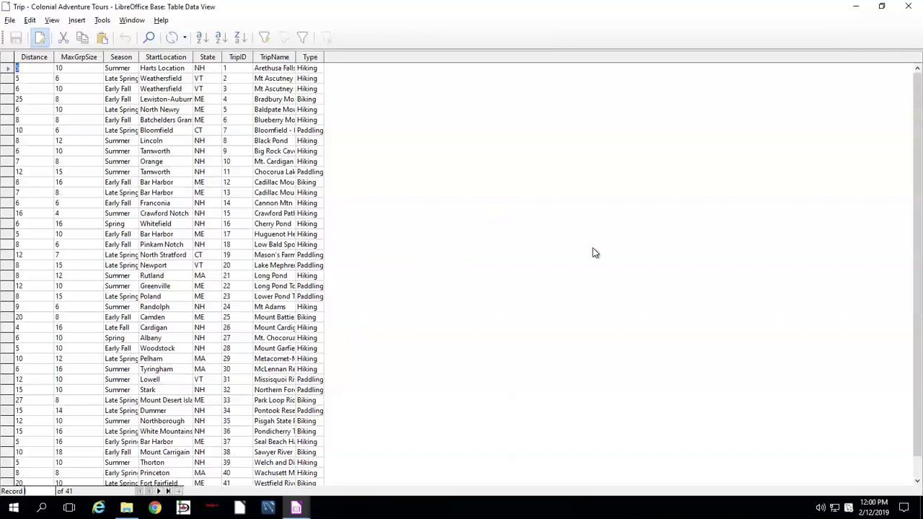
click(908, 6)
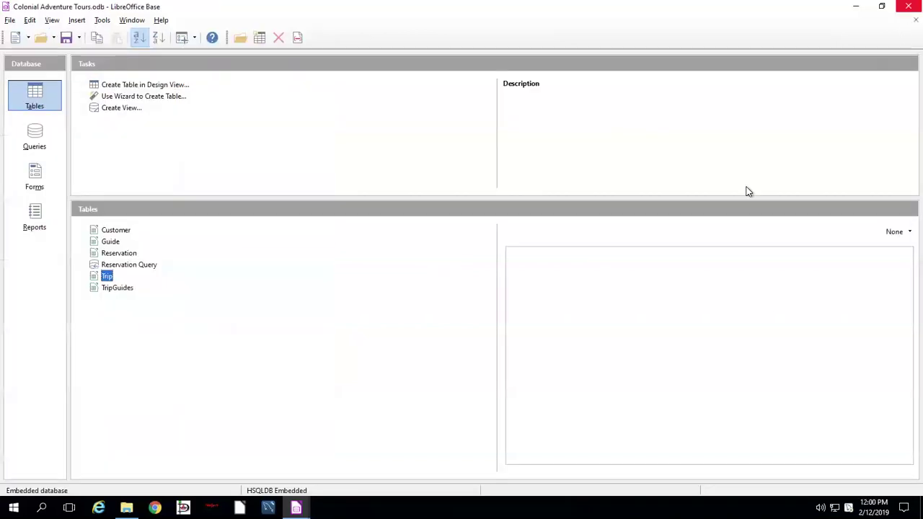
Restore Query Design, change the first column's field to Season, and run the query
mouse_move(296, 508)
click(339, 444)
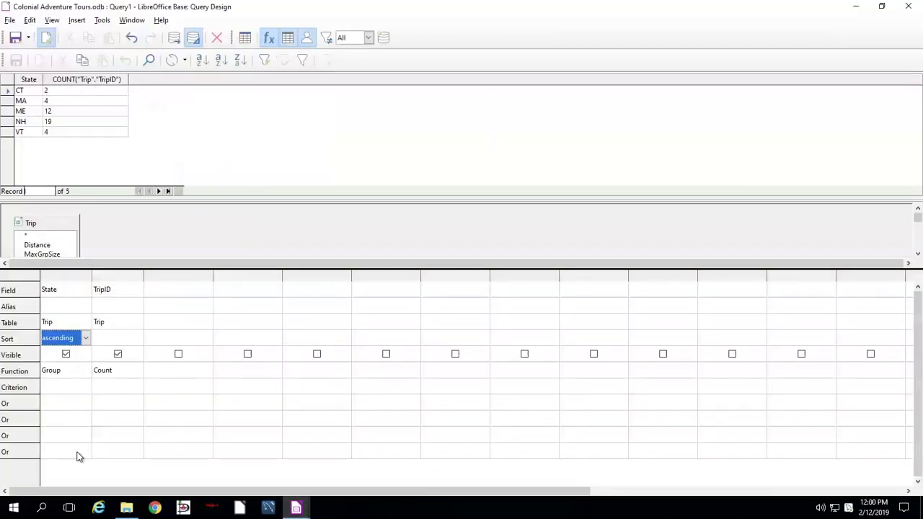
click(61, 289)
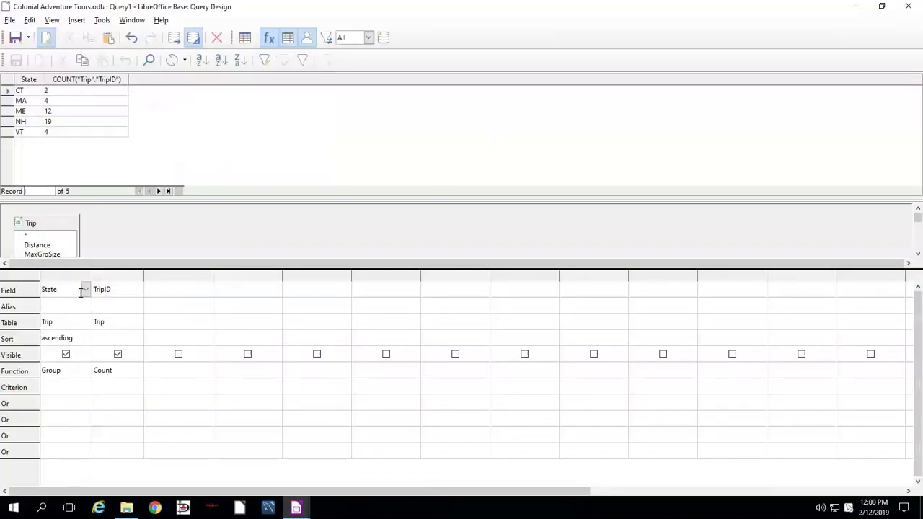
click(86, 289)
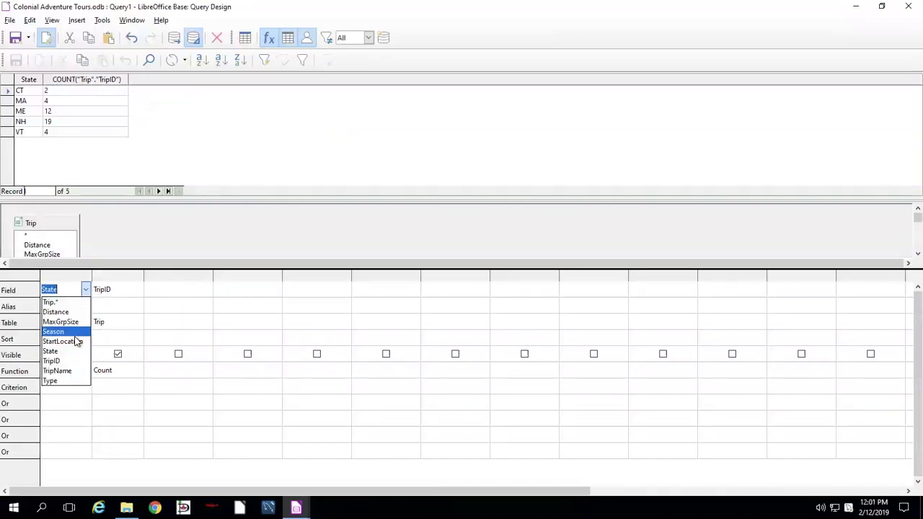
click(72, 332)
click(174, 40)
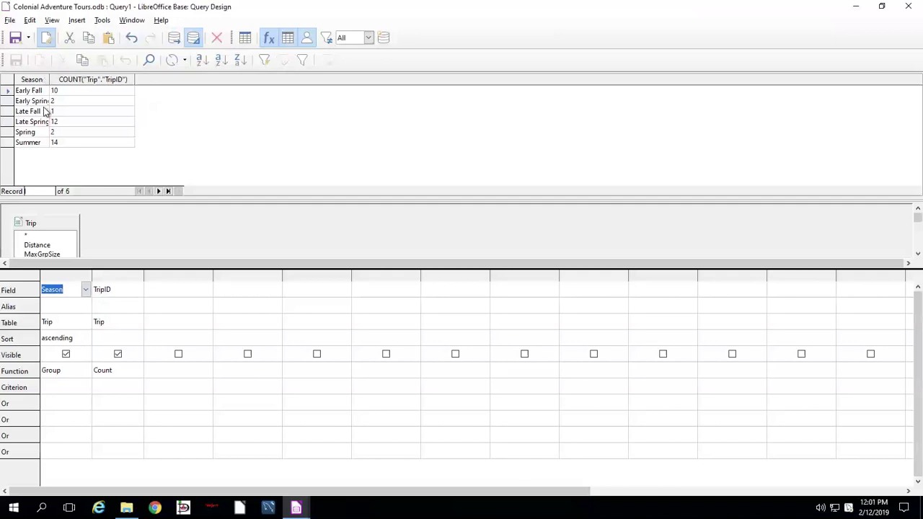
Regroup by MaxGrpSize, then Distance, rerunning each time to get counts for 13 distances
click(86, 290)
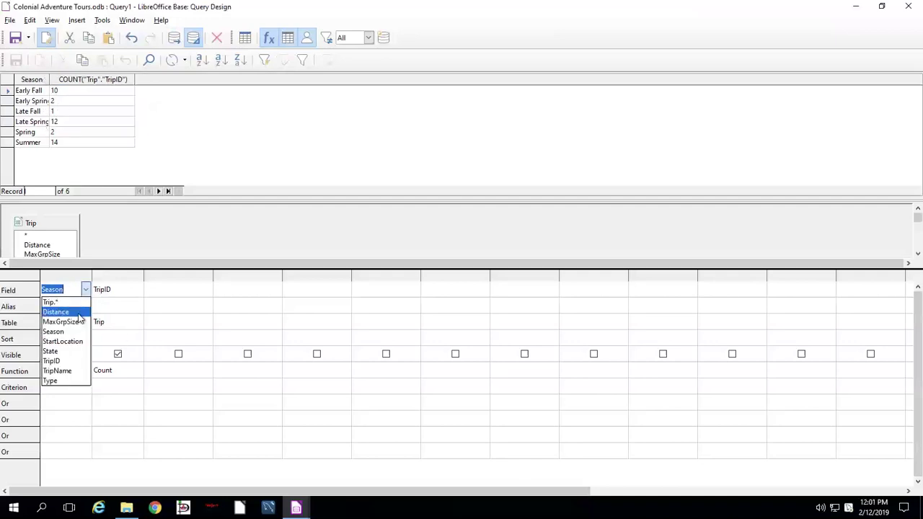
click(78, 322)
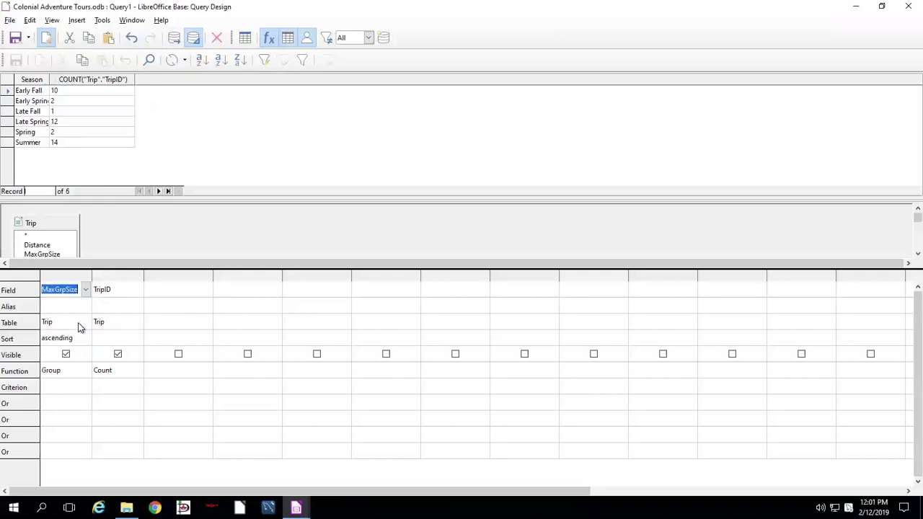
click(169, 42)
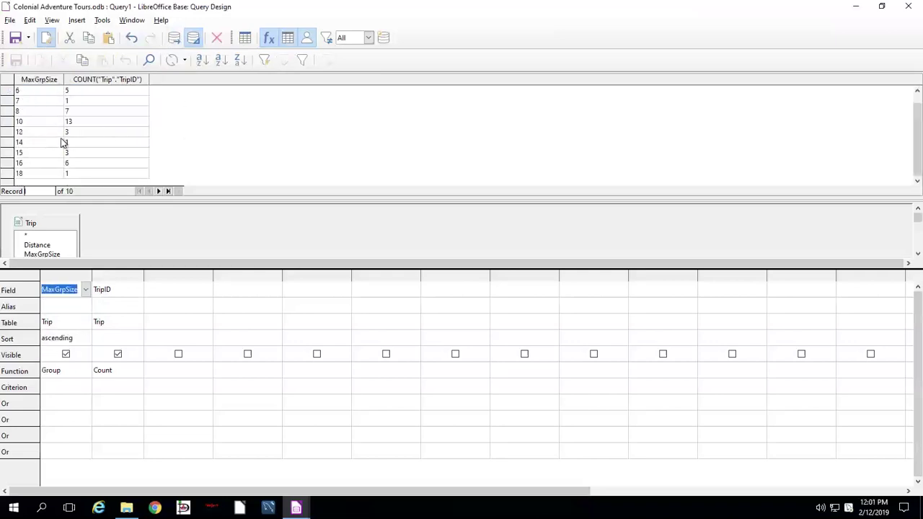
click(85, 289)
click(82, 314)
click(173, 41)
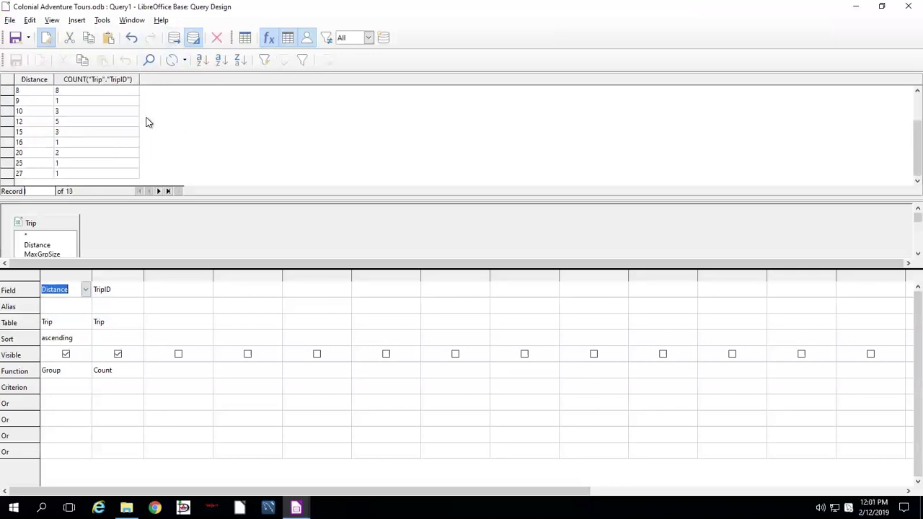
click(85, 290)
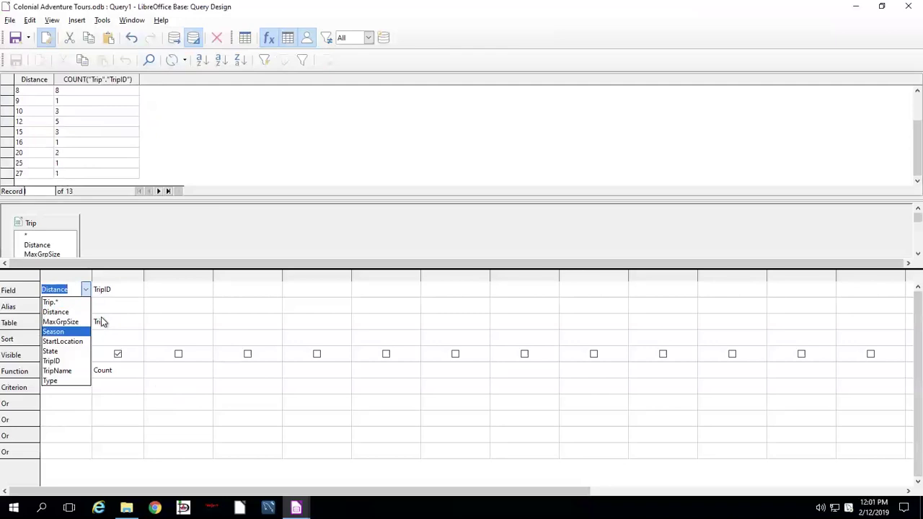
click(285, 135)
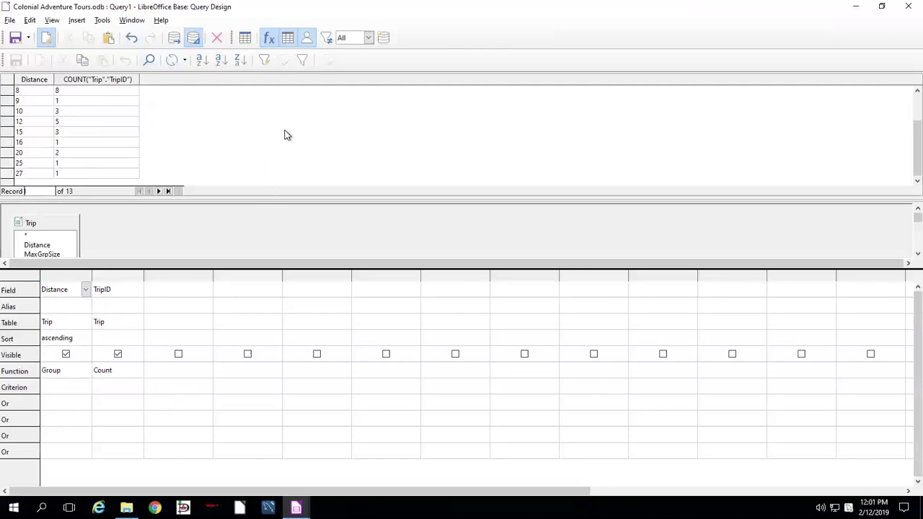